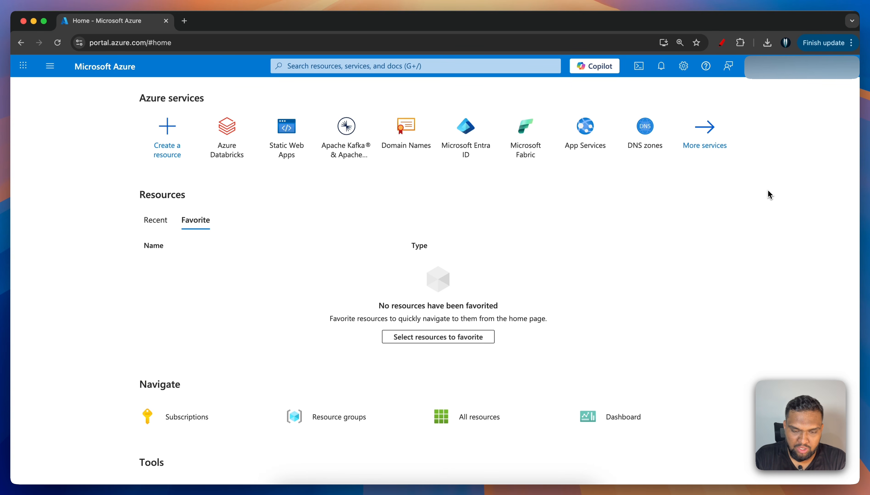
Find the Azure Databricks service and start creating a new workspace.
click(287, 68)
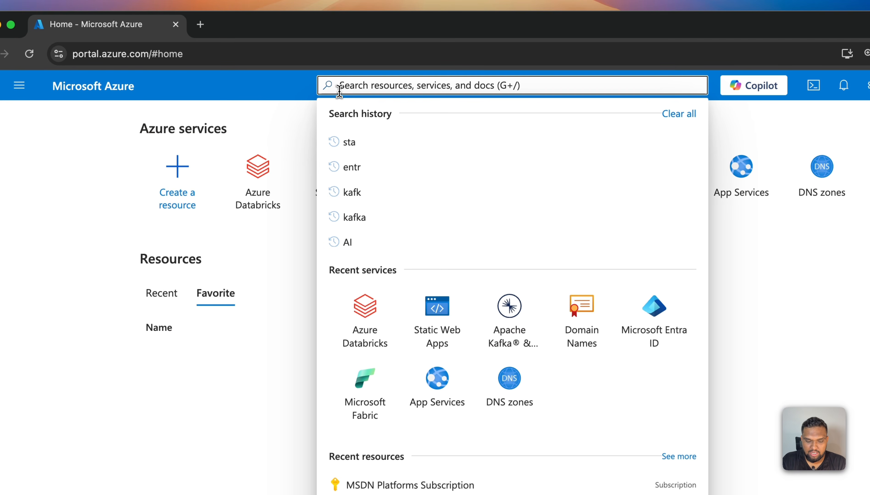
text(Azure)
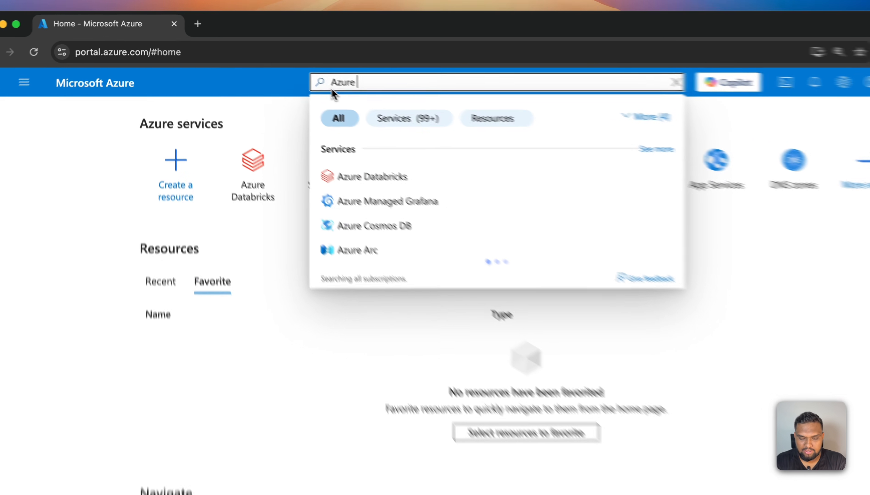
text( Databricks)
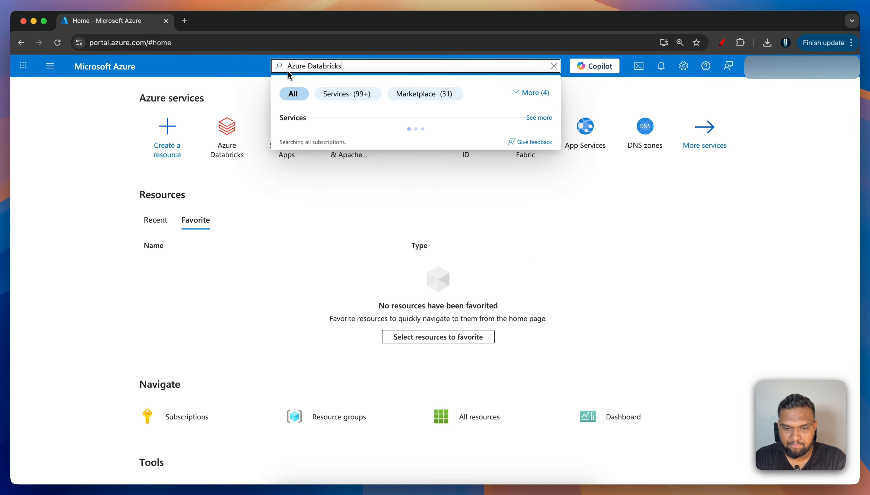
click(304, 145)
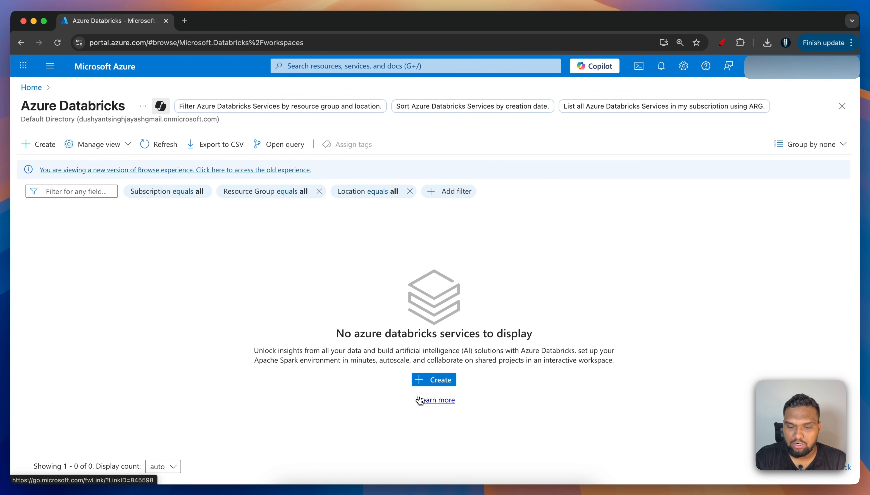
click(42, 145)
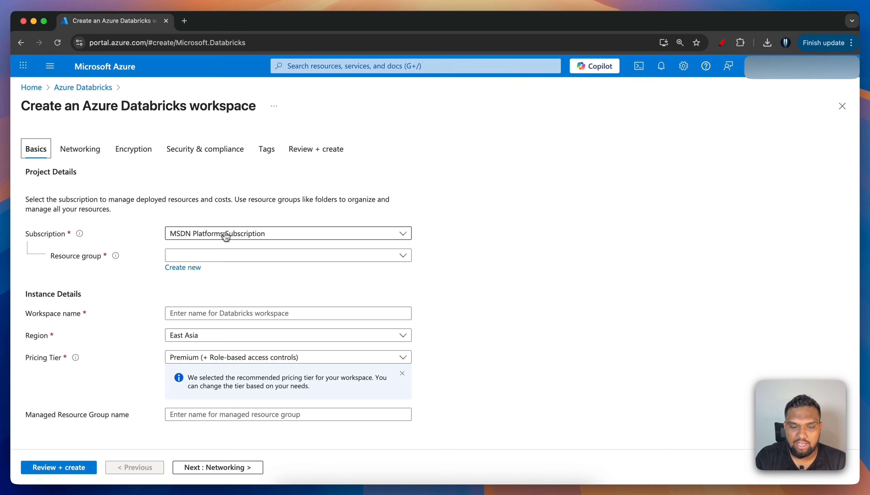
Create a new resource group named TWY-Workspace under the MSDN Platforms Subscription, copying its name for reuse.
click(365, 240)
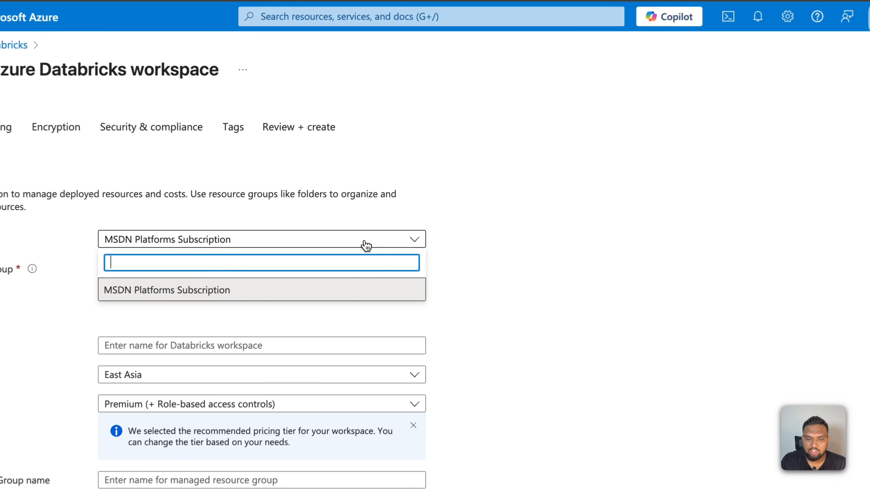
click(465, 241)
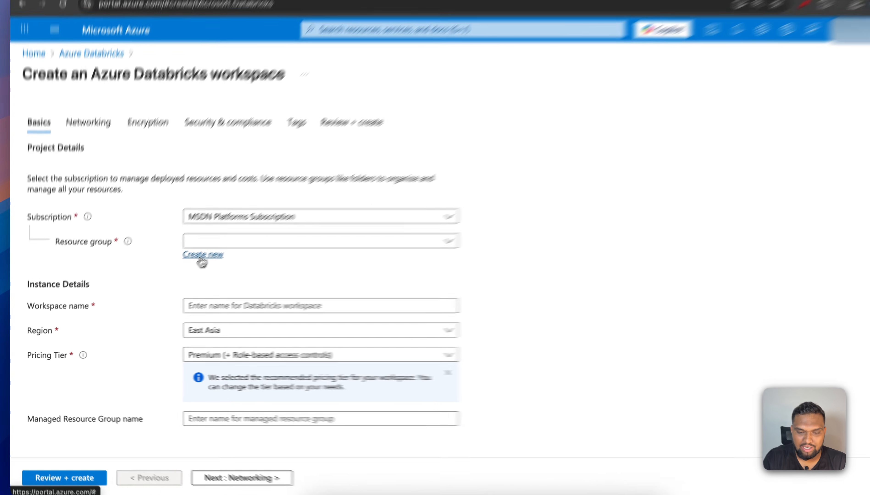
click(181, 268)
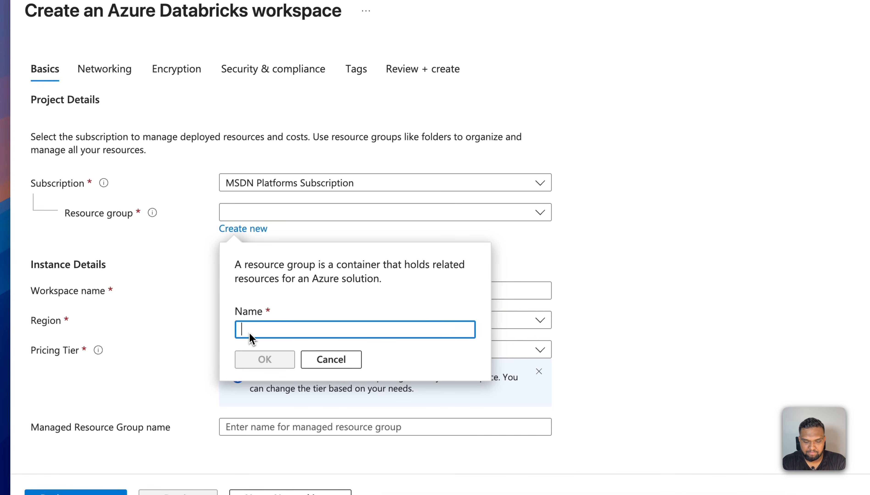
text(TWY)
text(-Workspace)
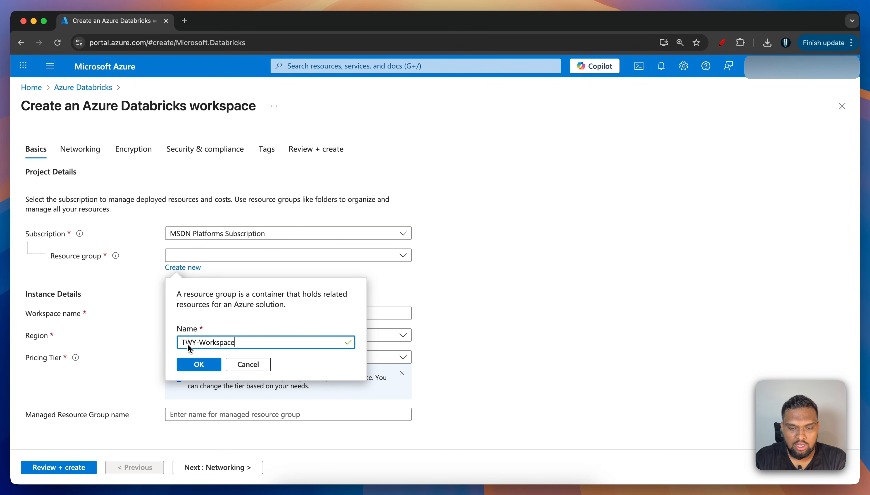
triple_click(188, 344)
key(super+c)
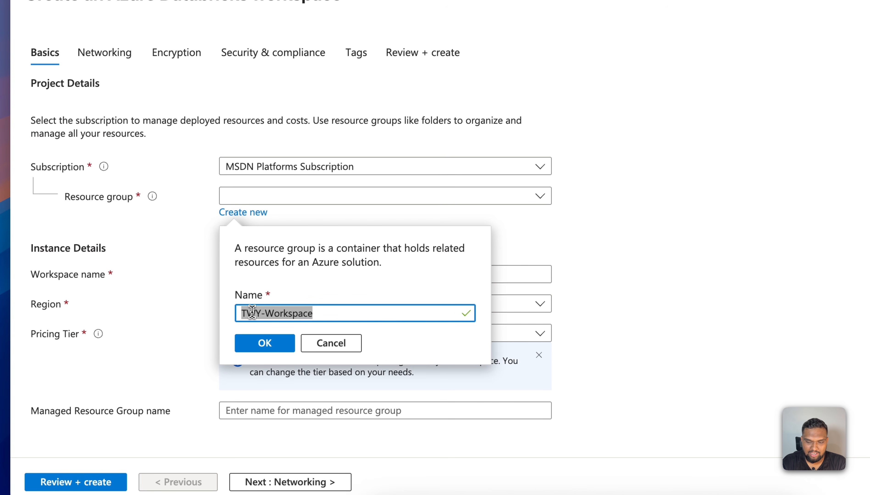
click(264, 343)
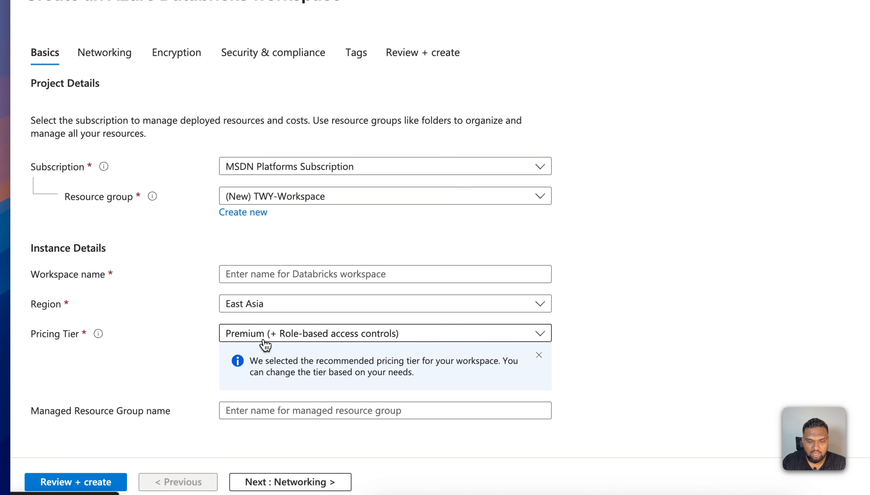
Name the workspace TWY-Workspace, set its region to East US, and choose the Premium (+ Role-based access controls) pricing tier.
click(228, 279)
key(super+v)
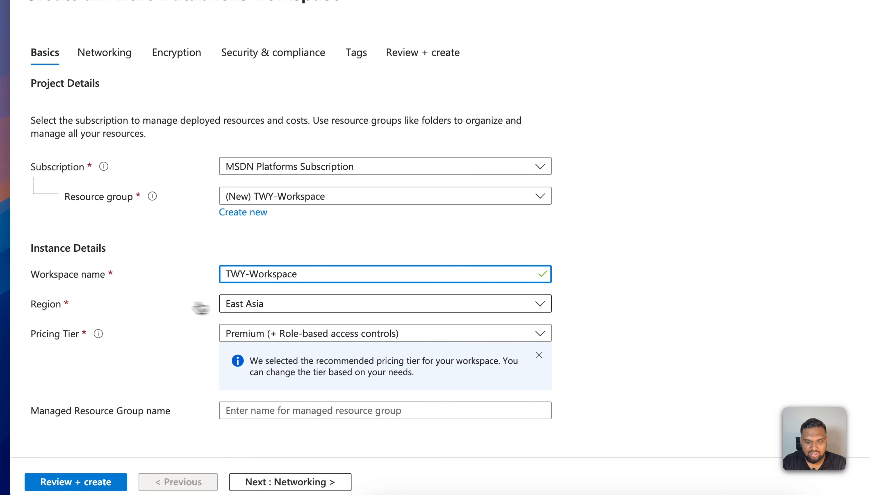
click(249, 307)
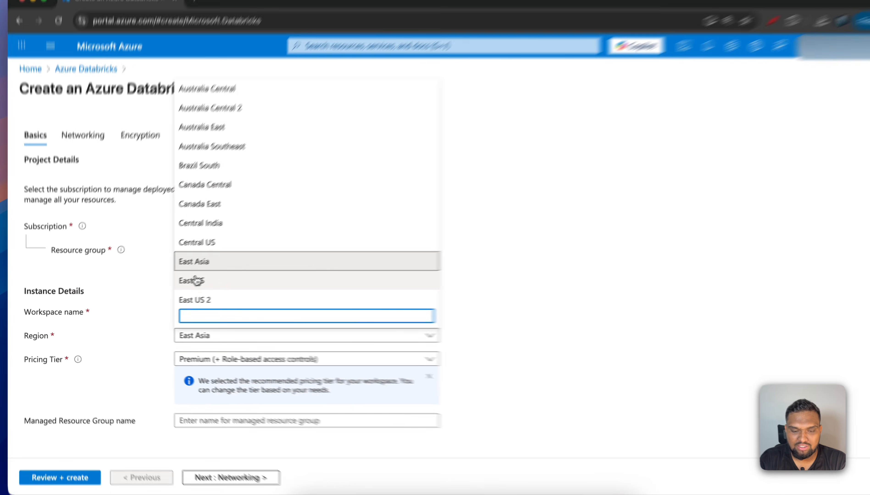
click(190, 285)
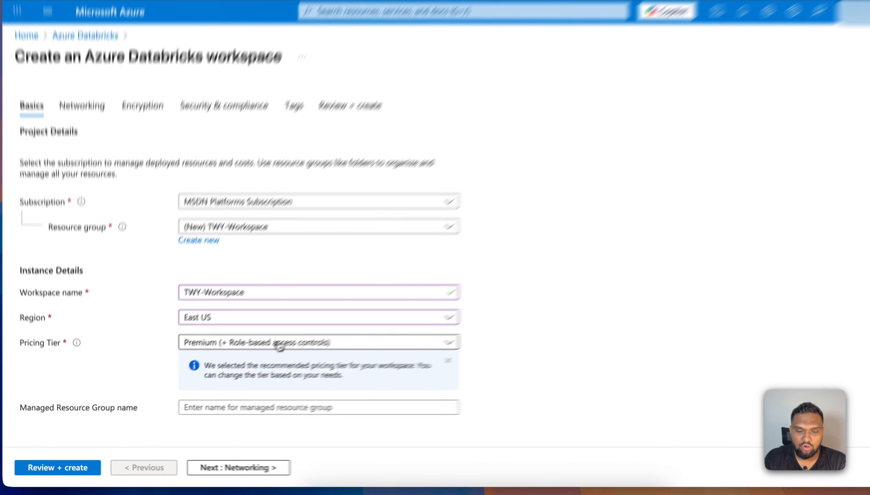
click(254, 361)
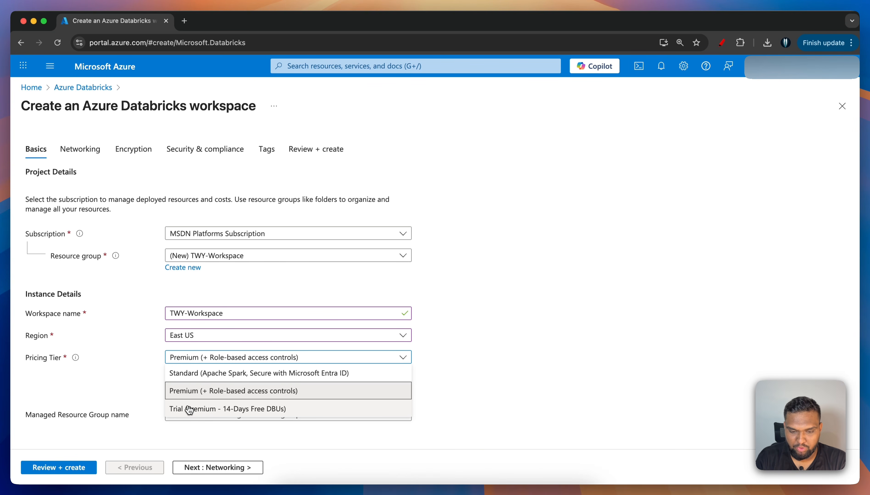
click(190, 391)
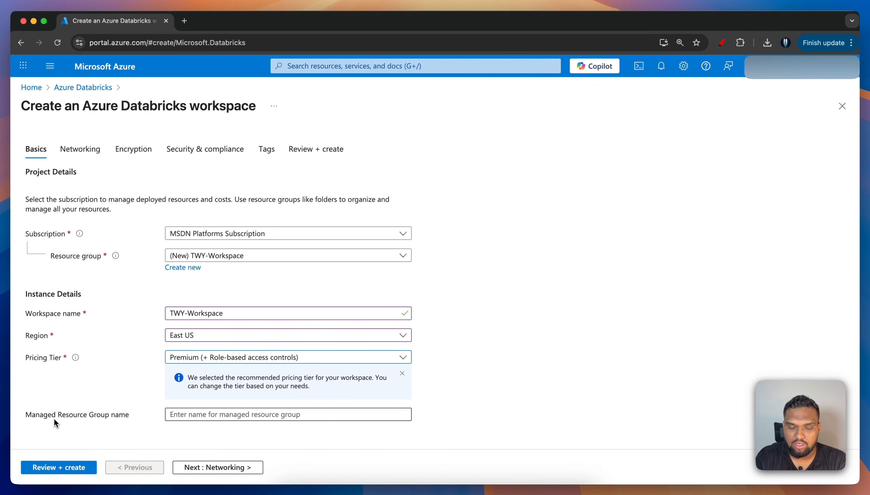
Set the managed resource group name to TWY-Workspace-RG and continue to the networking settings.
click(174, 416)
key(super+v)
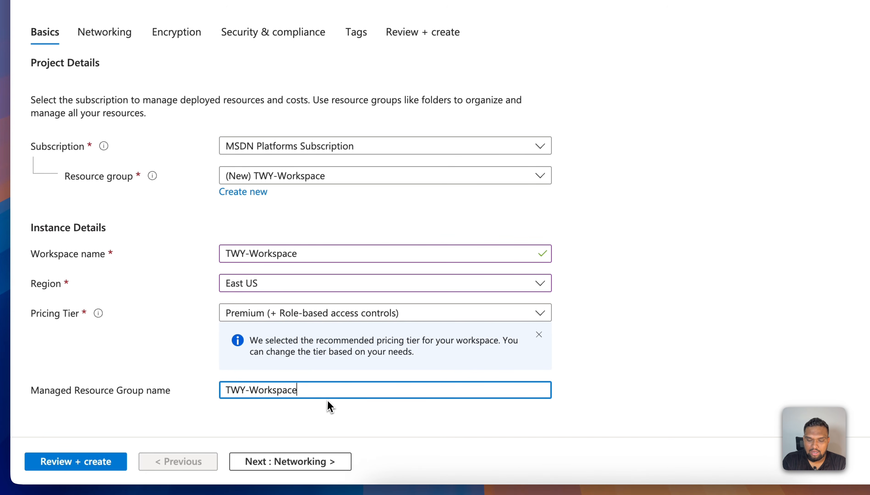
text(-RG)
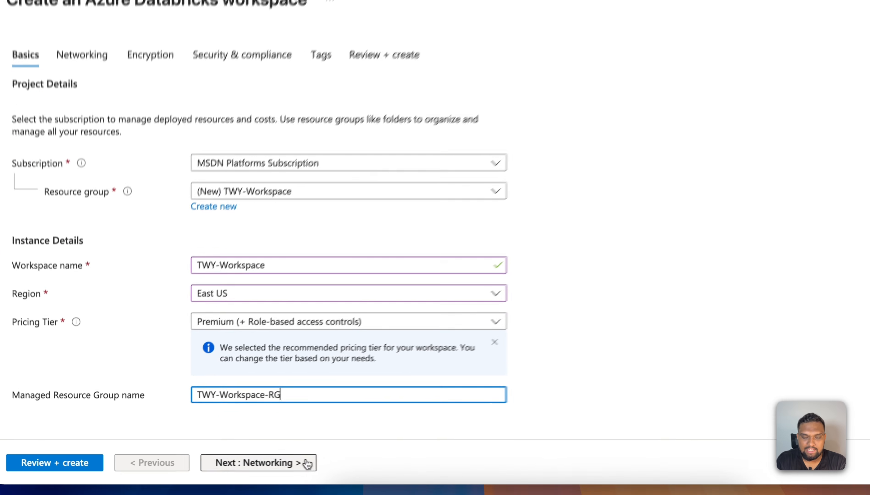
click(255, 468)
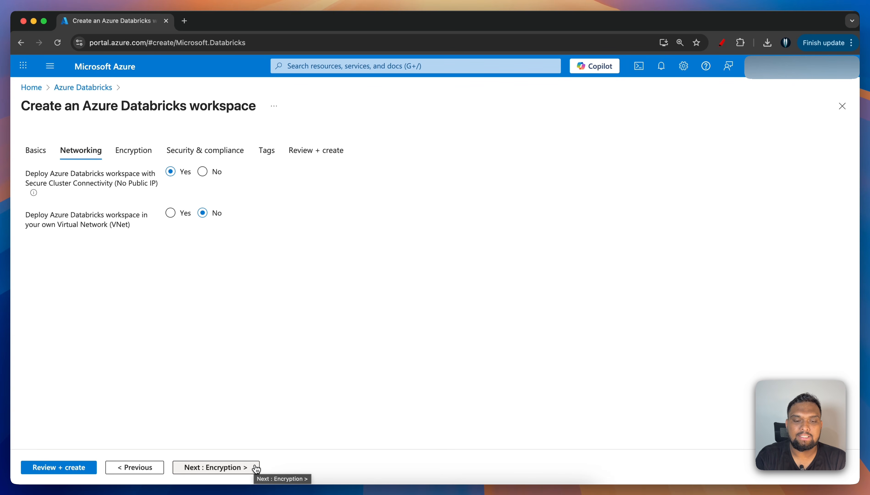
Set both Secure Cluster Connectivity (No Public IP) and own Virtual Network deployment to No, and continue to the encryption settings.
click(202, 172)
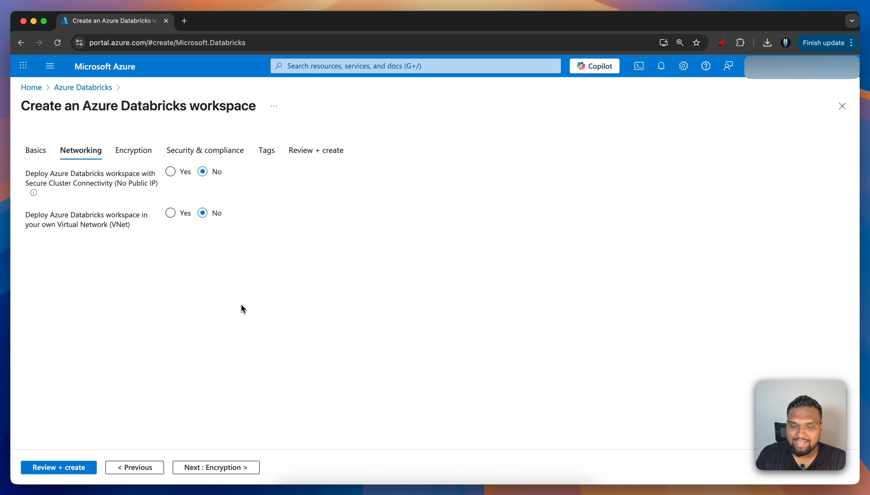
click(170, 213)
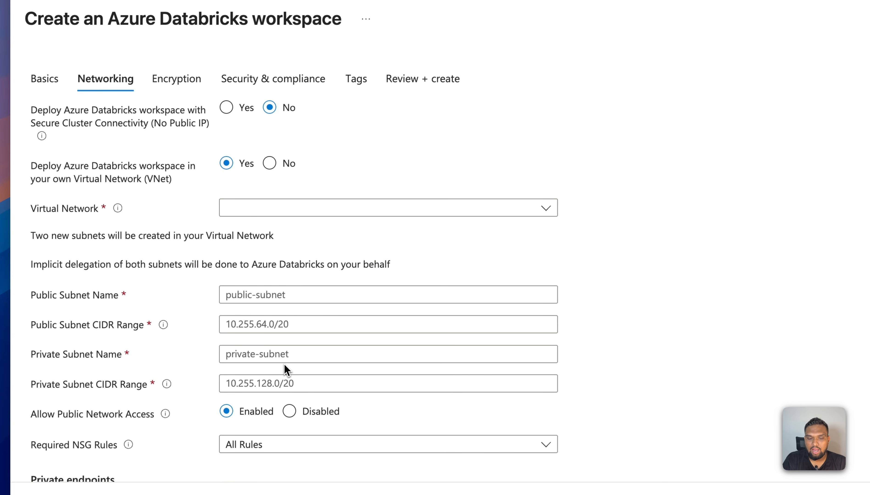
click(269, 163)
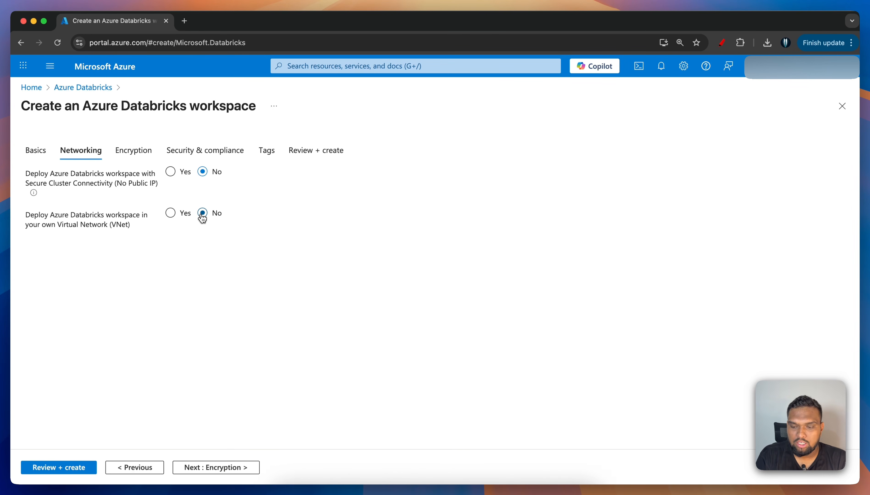
click(209, 465)
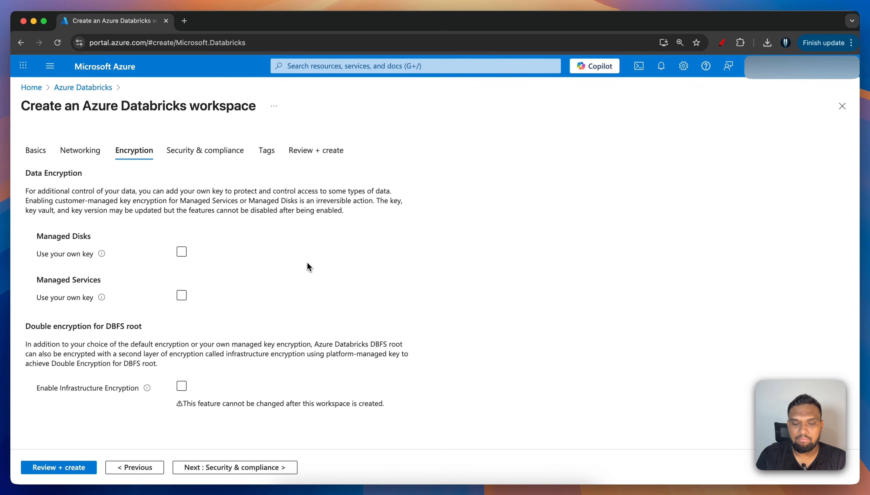
Keep the default encryption, security and compliance, and tag settings, then review the summary and create the workspace.
click(254, 469)
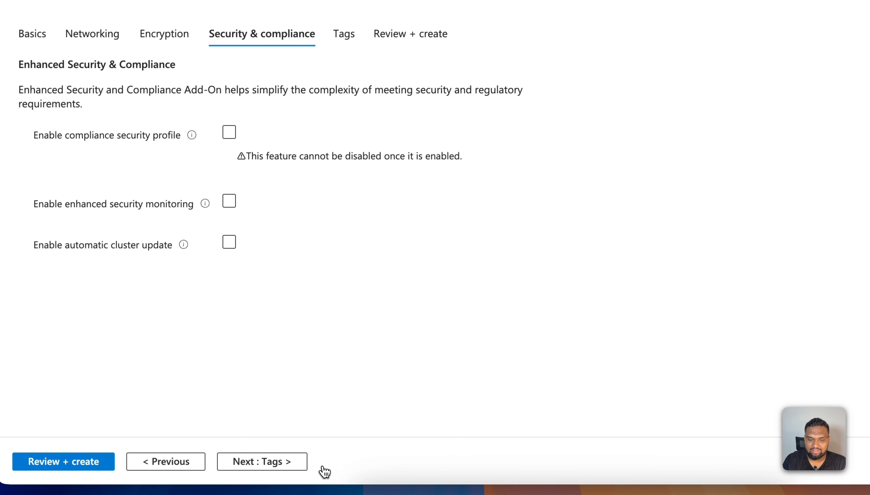
click(295, 462)
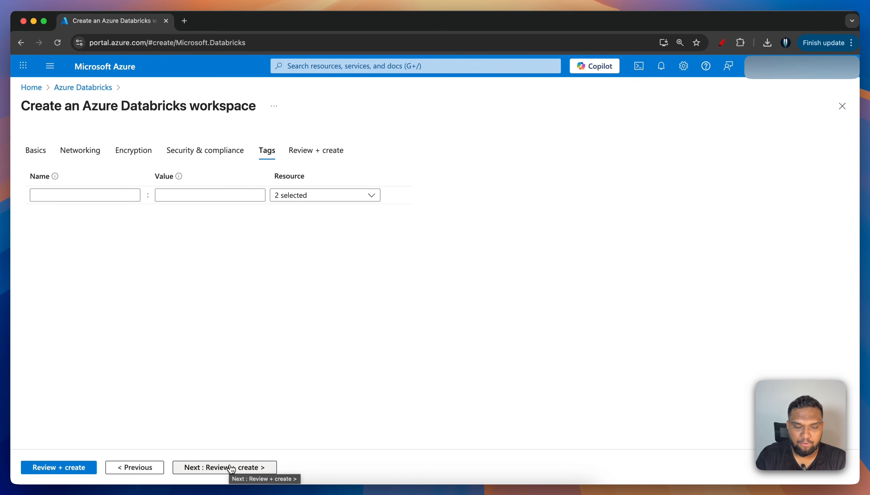
click(221, 469)
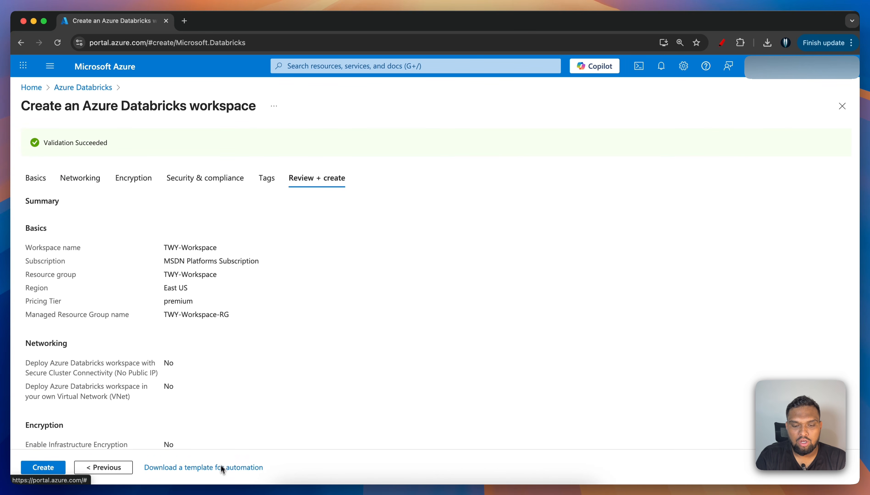
scroll(264, 375, down, 4)
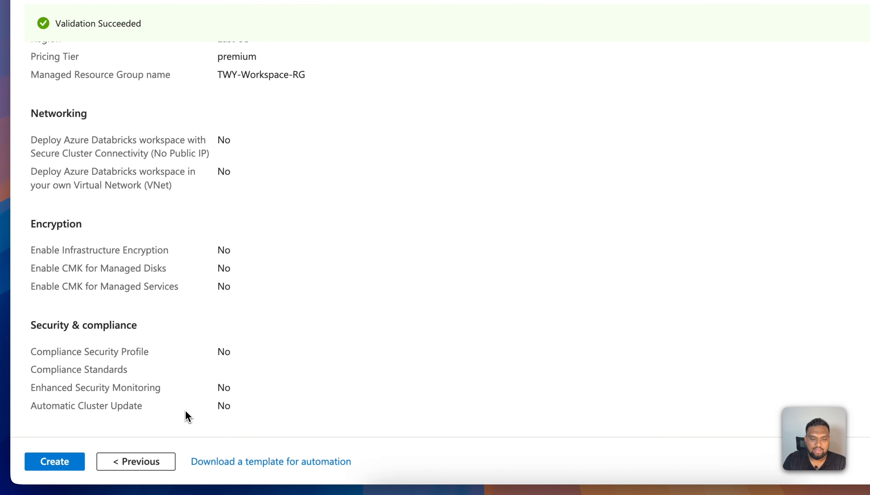
click(65, 463)
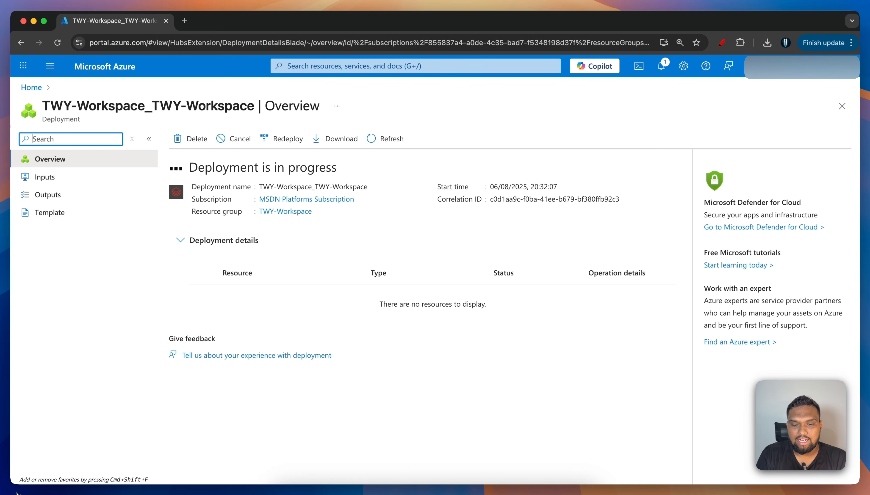
Open the deployed TWY-Workspace resource once its deployment finishes and check its status.
triple_click(268, 168)
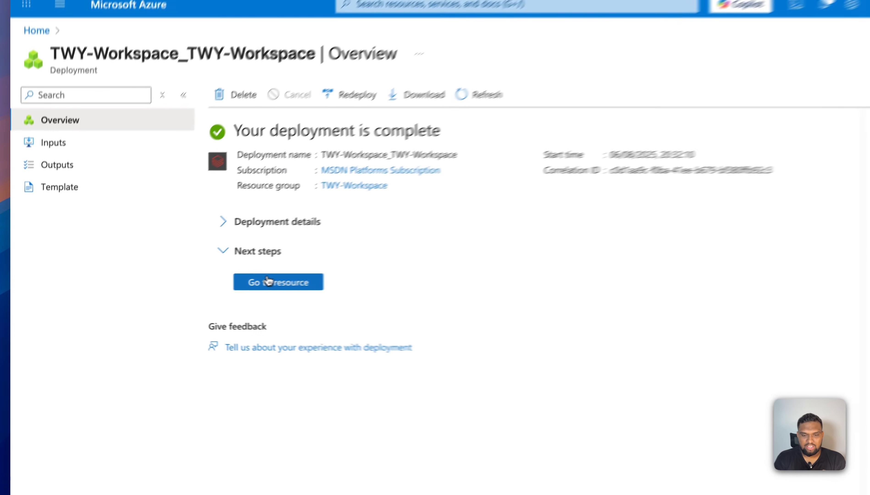
click(216, 288)
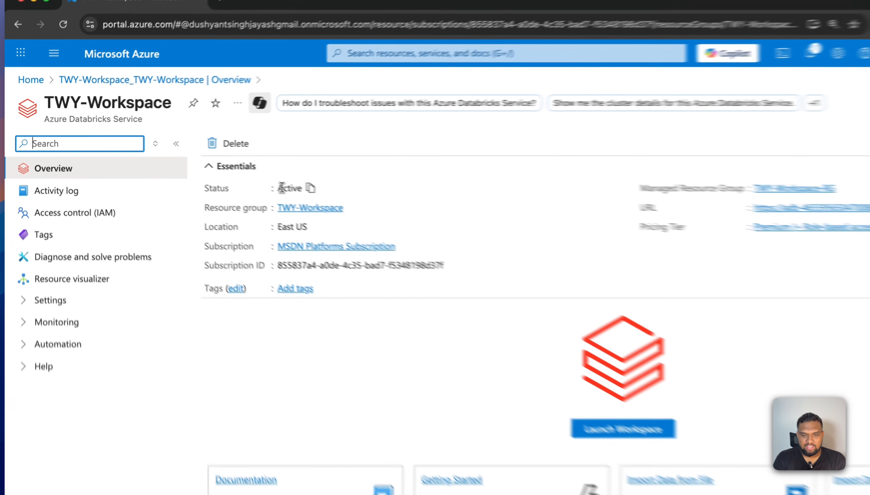
double_click(282, 188)
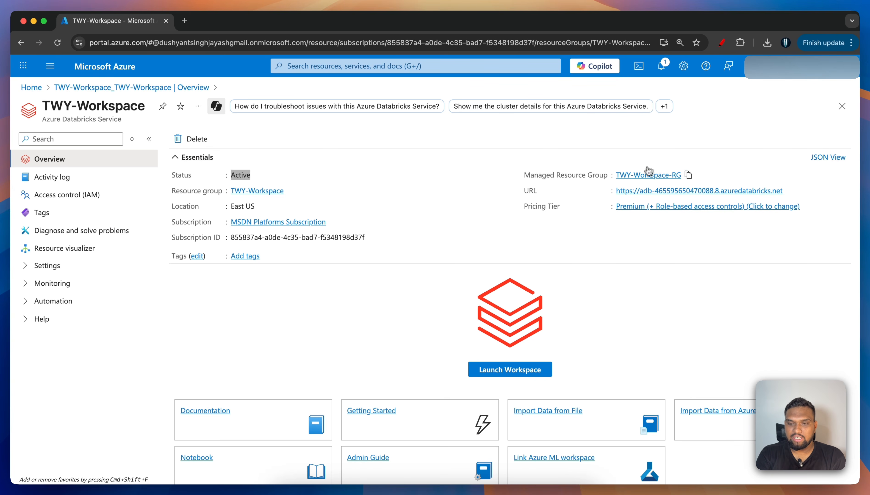
Examine the resources in the managed resource group TWY-Workspace-RG and return to the TWY-Workspace overview.
click(649, 174)
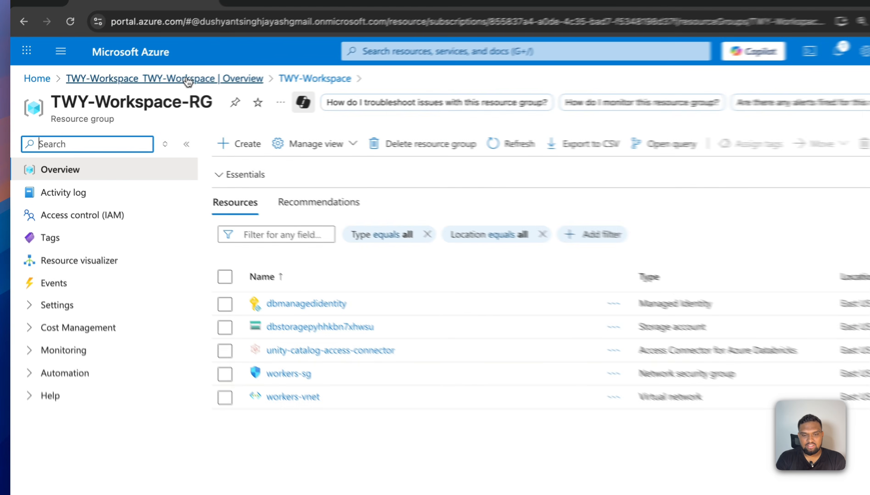
click(166, 88)
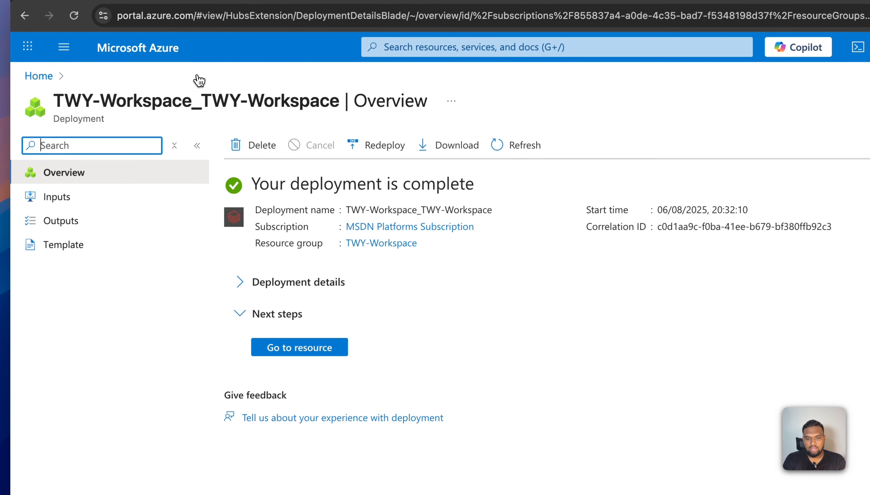
click(299, 351)
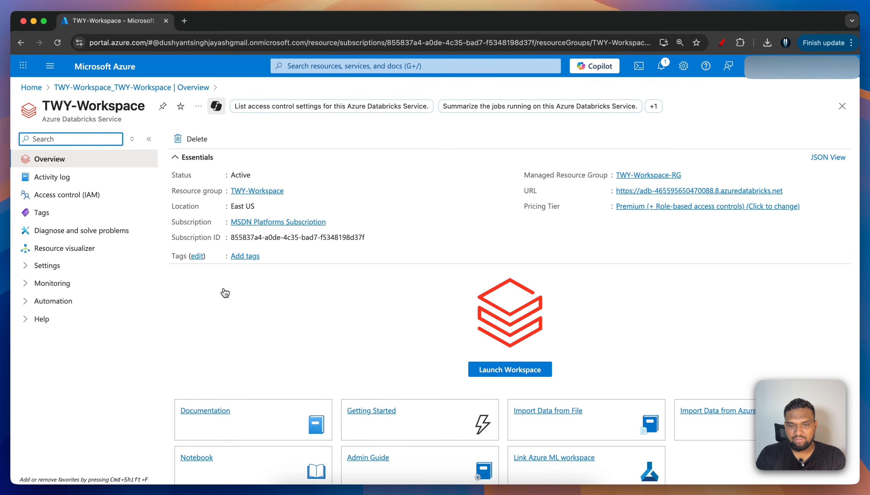
Launch the Databricks workspace and look through its workspace switcher and account menu.
click(483, 377)
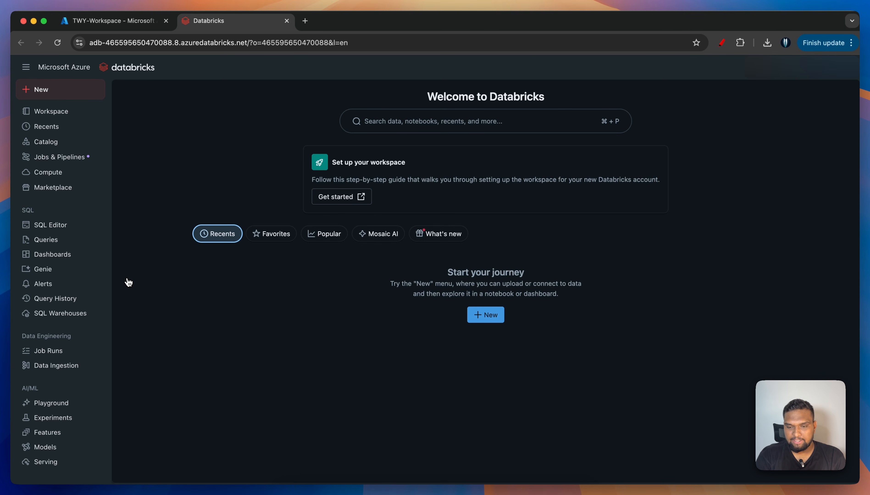
click(774, 72)
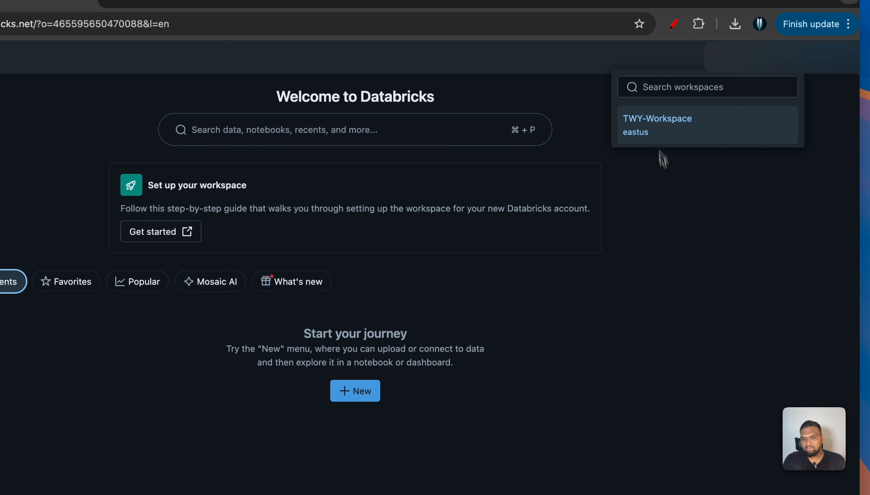
click(674, 216)
click(843, 65)
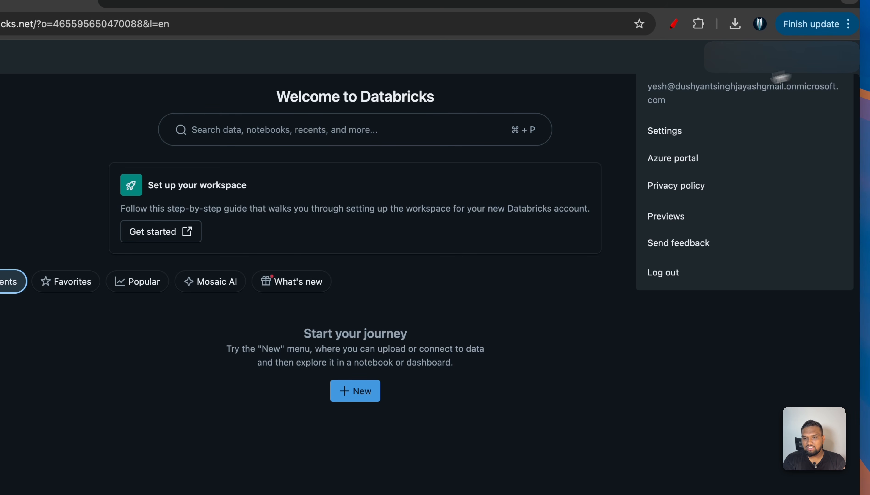
click(630, 347)
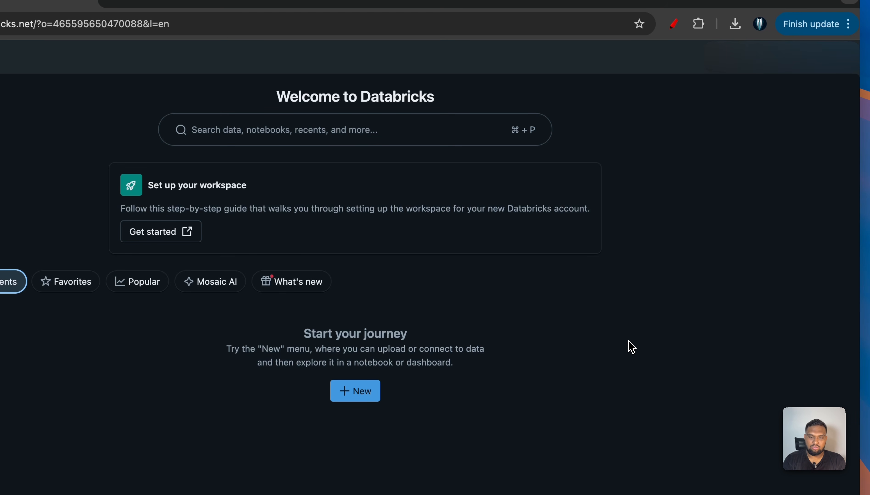